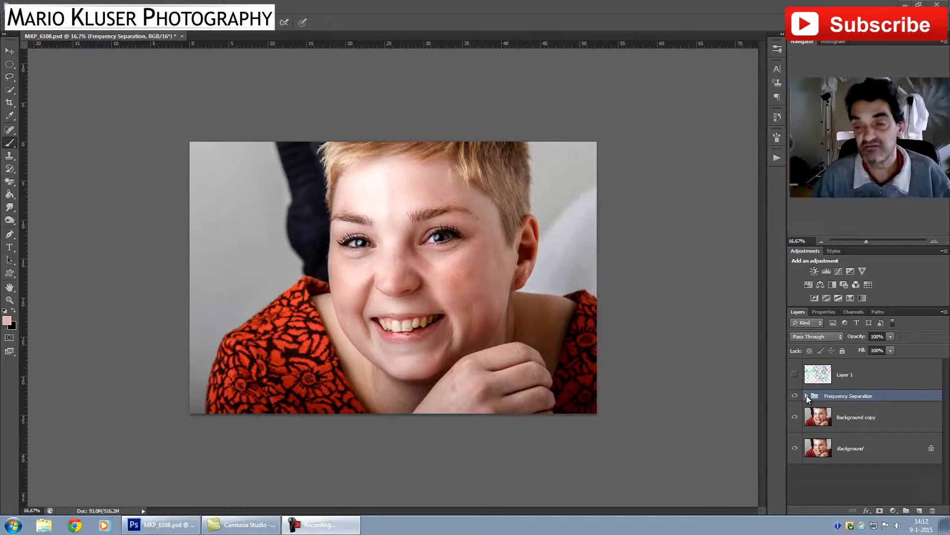
# Expand the Frequency Separation group and select its LF layer.
pyautogui.click(806, 396)
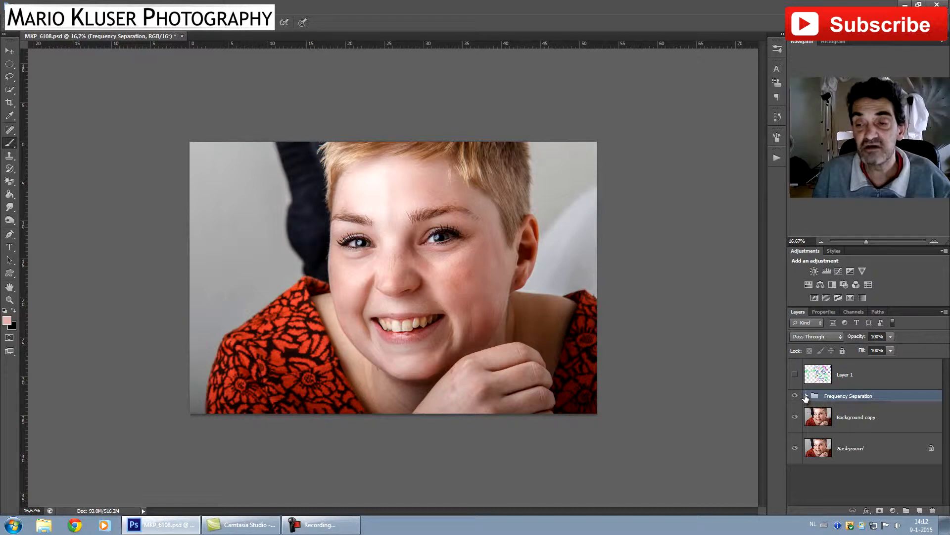
pyautogui.click(806, 396)
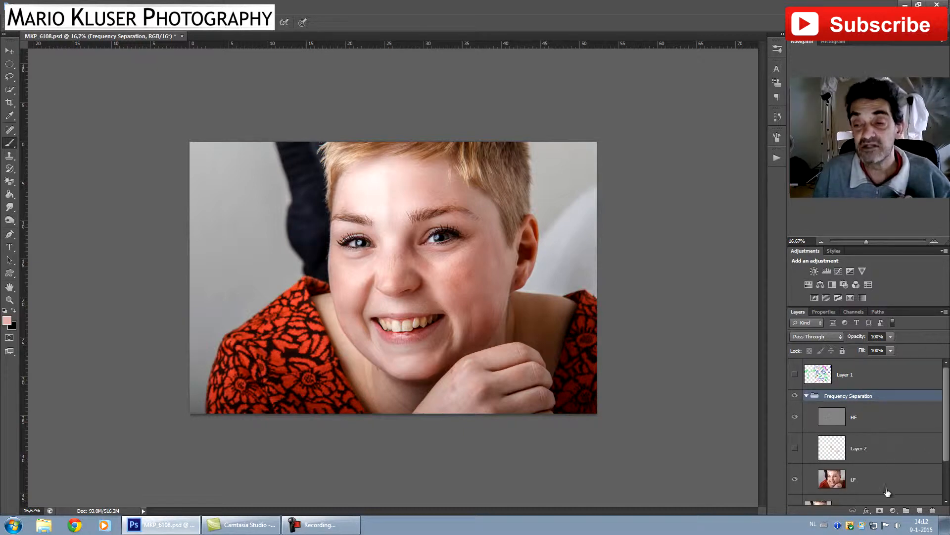
pyautogui.click(886, 489)
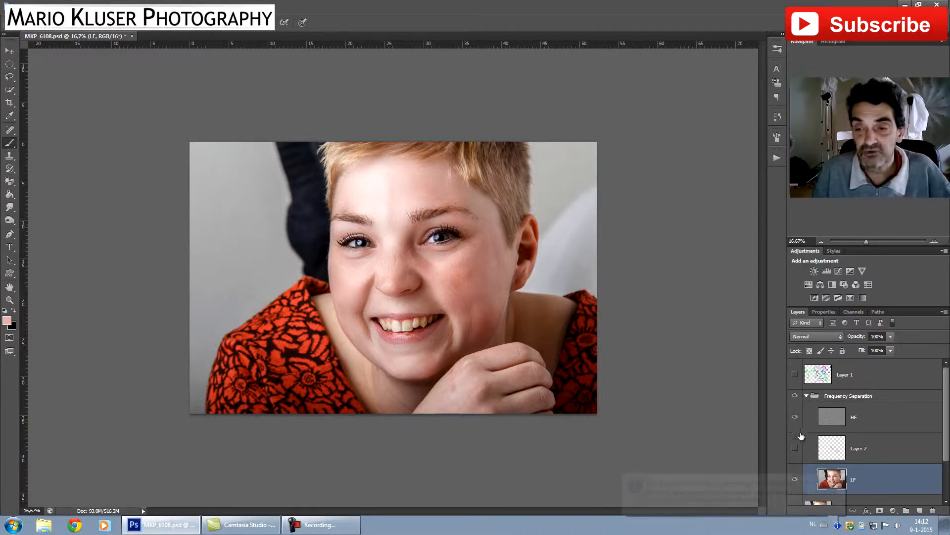
pyautogui.click(837, 481)
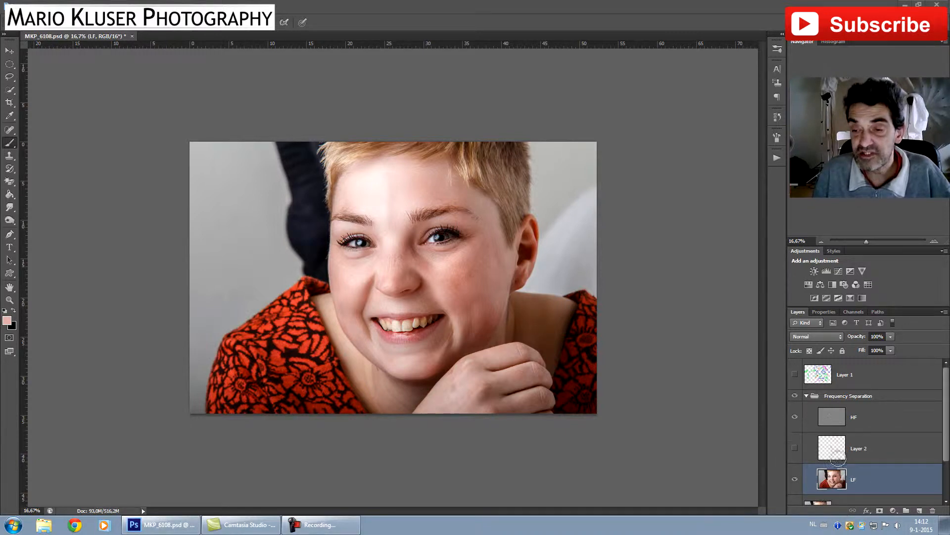
# Preview the image without the HF layer and without the LF layer, restoring each layer's visibility.
pyautogui.click(795, 417)
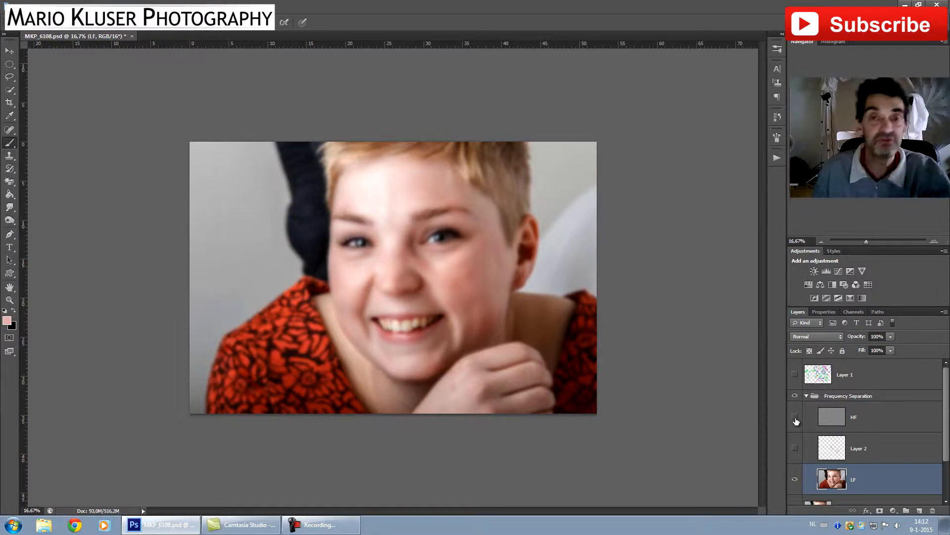
pyautogui.click(794, 418)
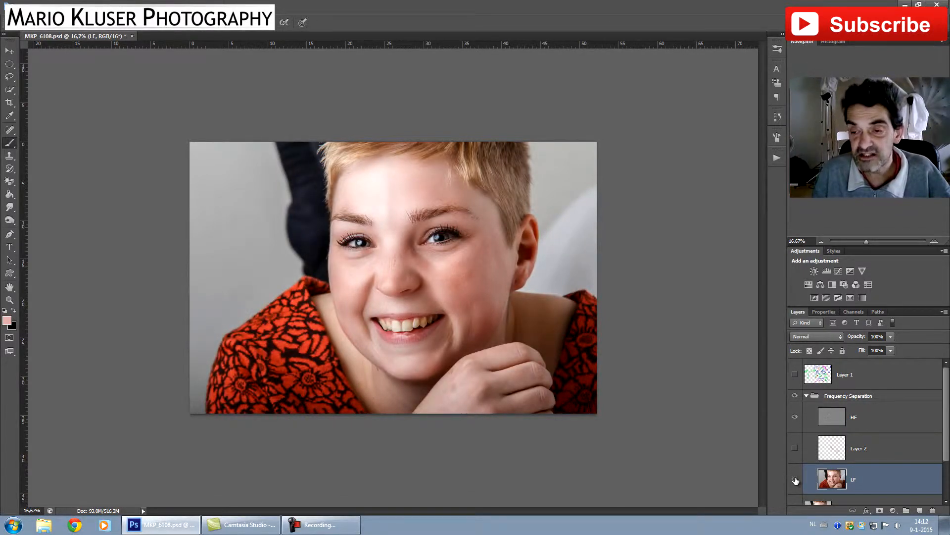
pyautogui.click(795, 479)
pyautogui.click(795, 480)
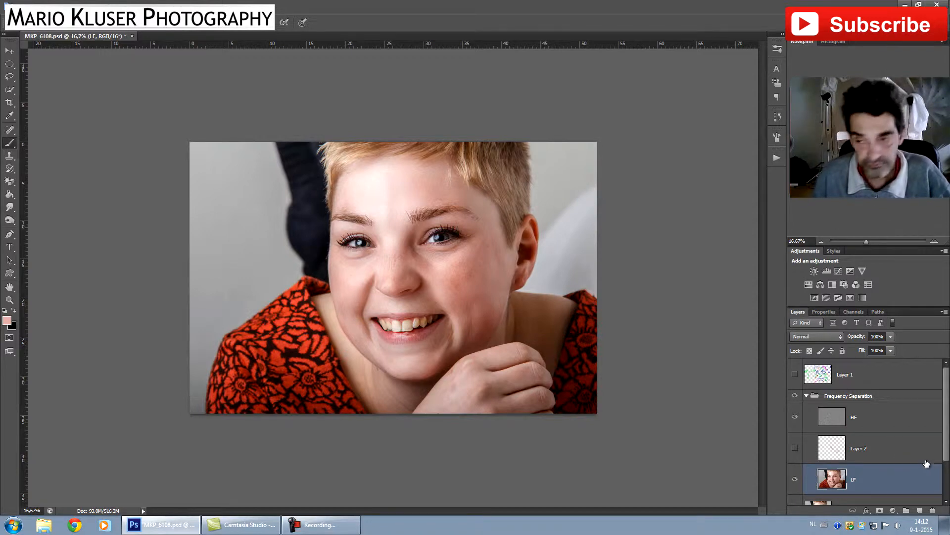
# Add a new layer directly above LF and paint sampled skin tone over the shadow between the nose bridge and the inner eye corner.
pyautogui.moveTo(946, 455); pyautogui.dragTo(946, 466)
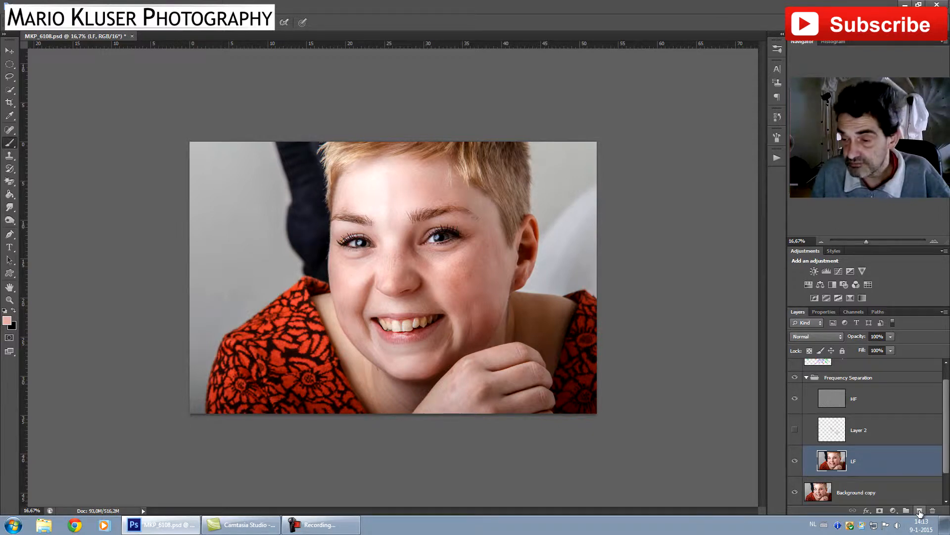
pyautogui.click(918, 511)
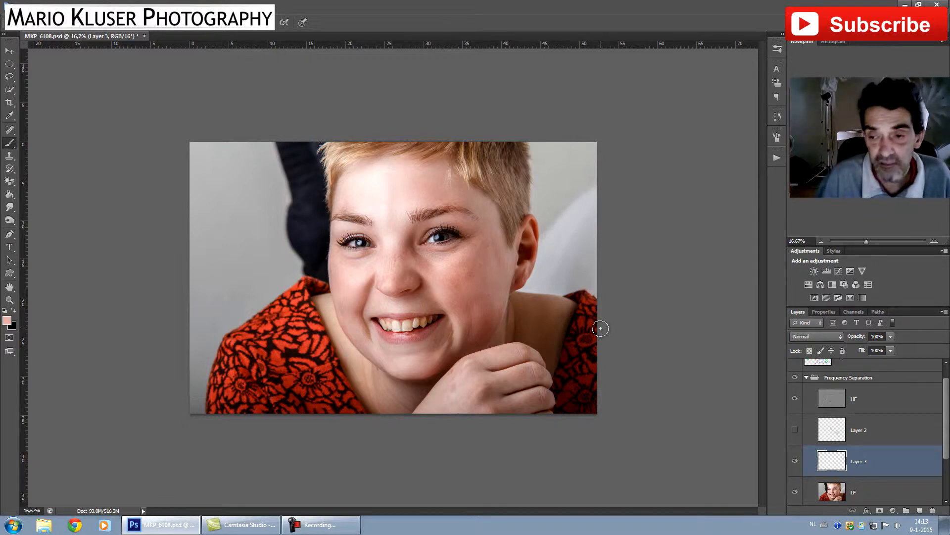
pyautogui.click(934, 241)
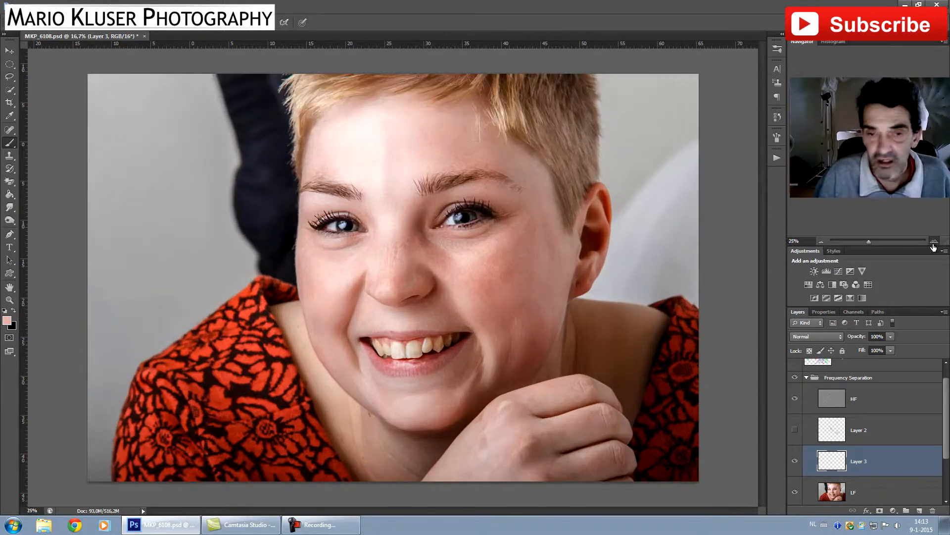
pyautogui.click(933, 241)
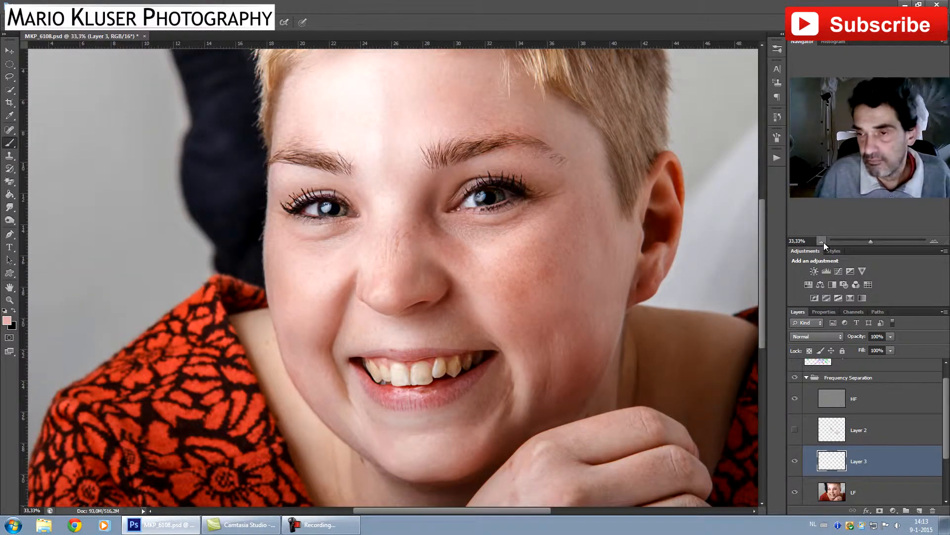
pyautogui.click(822, 242)
pyautogui.click(822, 241)
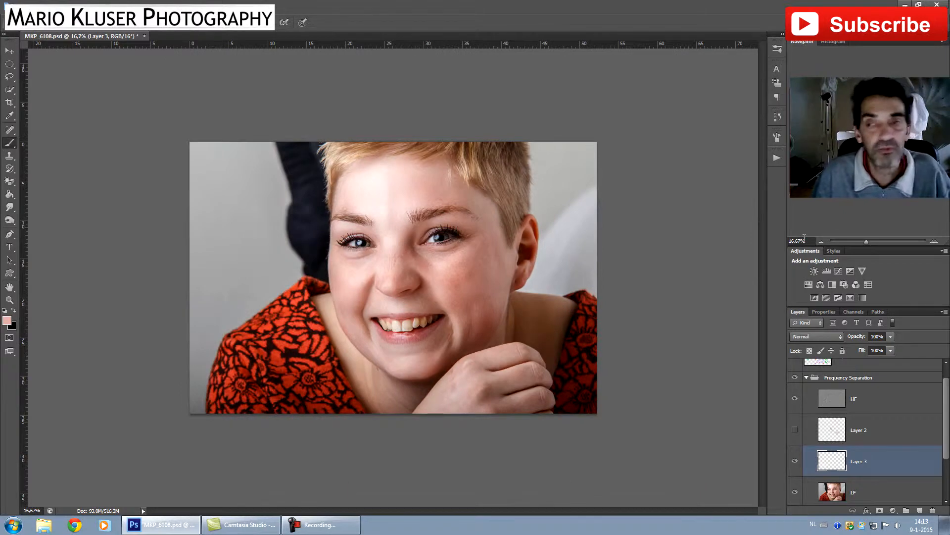
pyautogui.click(934, 242)
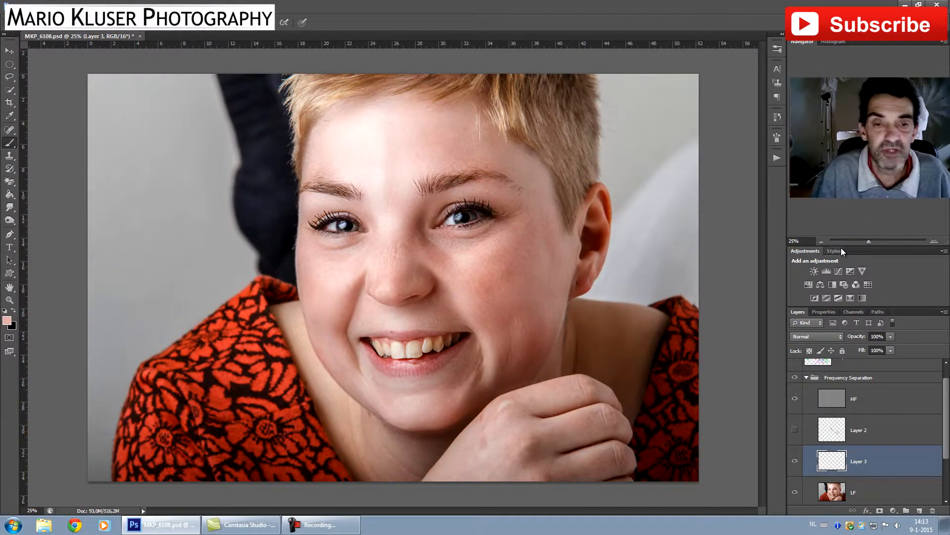
pyautogui.keyDown('alt'); pyautogui.click(419, 209); pyautogui.keyUp('alt')
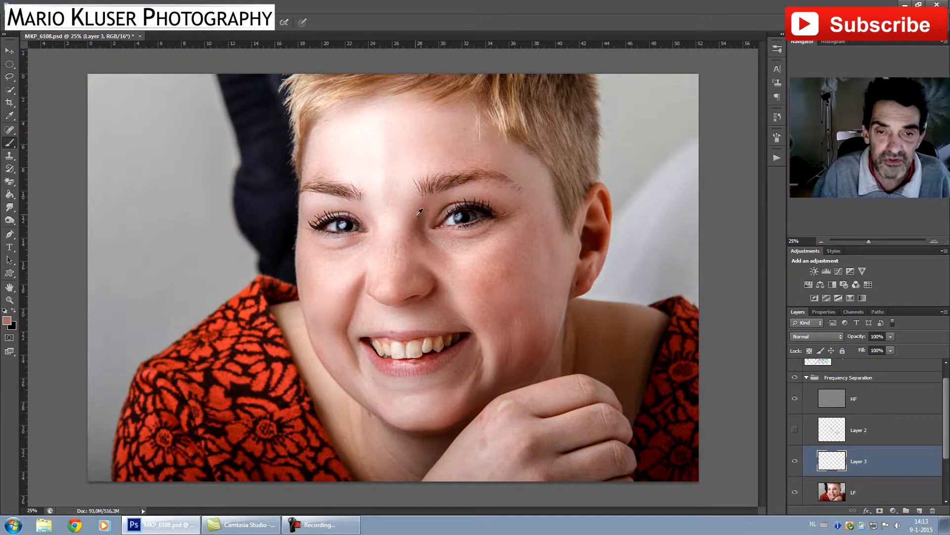
pyautogui.keyDown('alt'); pyautogui.click(413, 222); pyautogui.keyUp('alt')
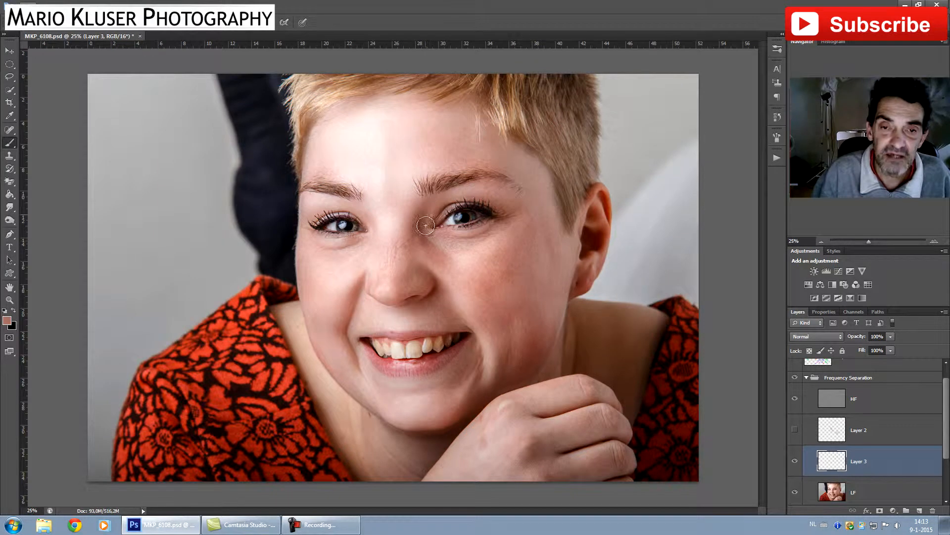
pyautogui.moveTo(426, 224); pyautogui.dragTo(426, 228)
pyautogui.keyDown('alt'); pyautogui.click(436, 197); pyautogui.keyUp('alt')
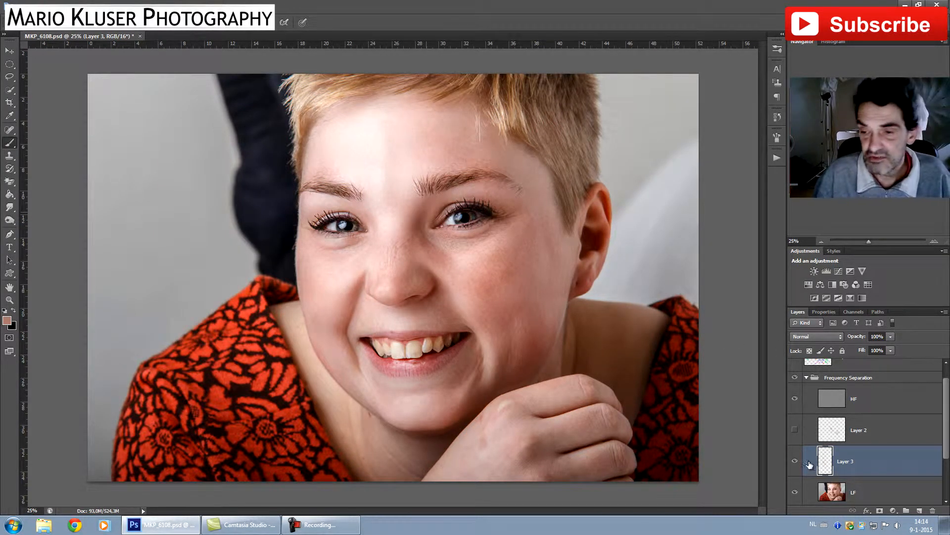
# Compare the image with and without the painted Layer 3, and delete that layer.
pyautogui.click(795, 461)
pyautogui.click(795, 461)
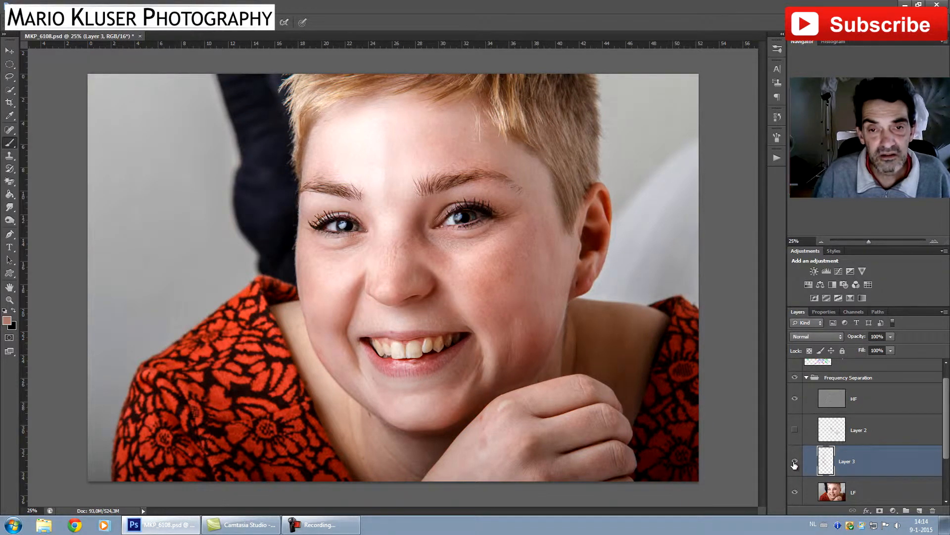
pyautogui.click(795, 462)
pyautogui.click(795, 461)
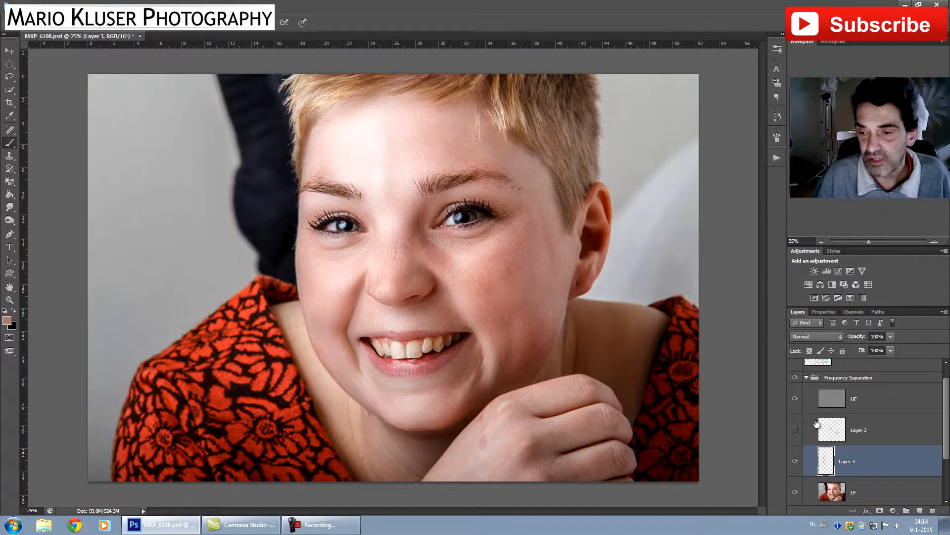
pyautogui.moveTo(909, 459); pyautogui.dragTo(933, 511)
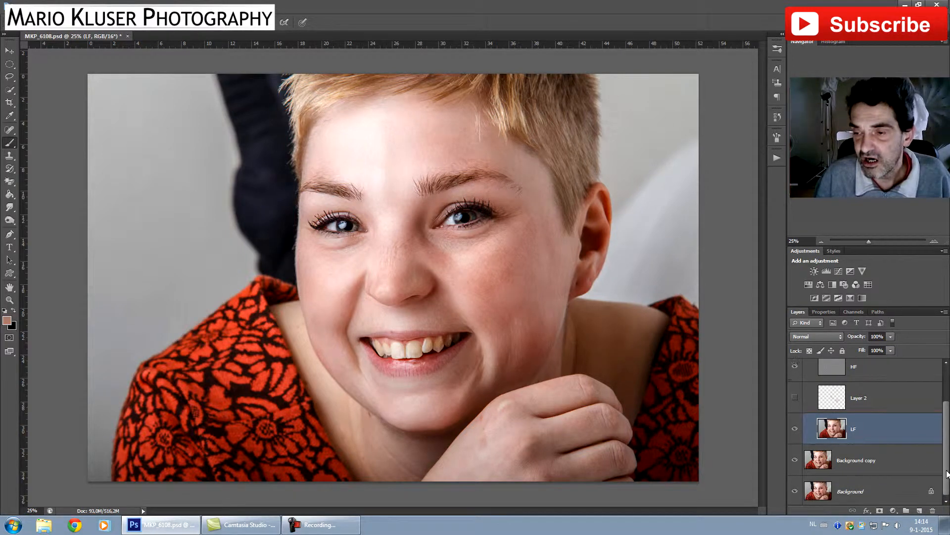
# Duplicate the HF layer in the Frequency Separation group.
pyautogui.scroll(1, 941, 461)
pyautogui.click(885, 403)
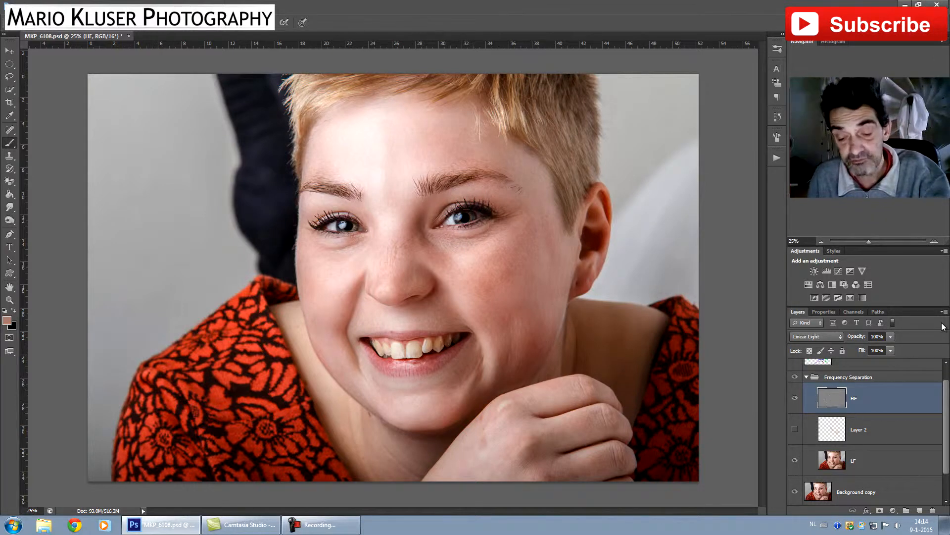
pyautogui.hotkey('ctrl', 'j')
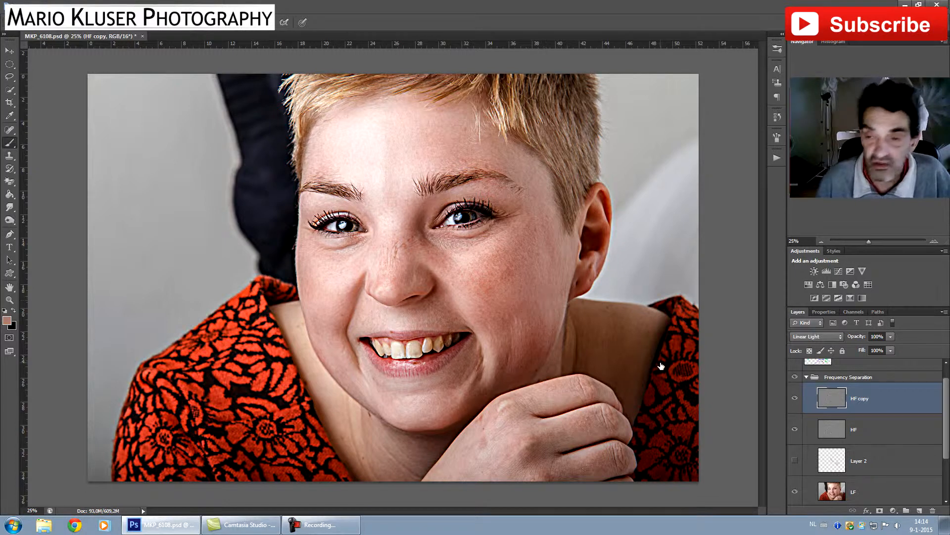
# Clip the HF copy layer to the HF layer beneath it as a clipping mask.
pyautogui.rightClick(903, 397)
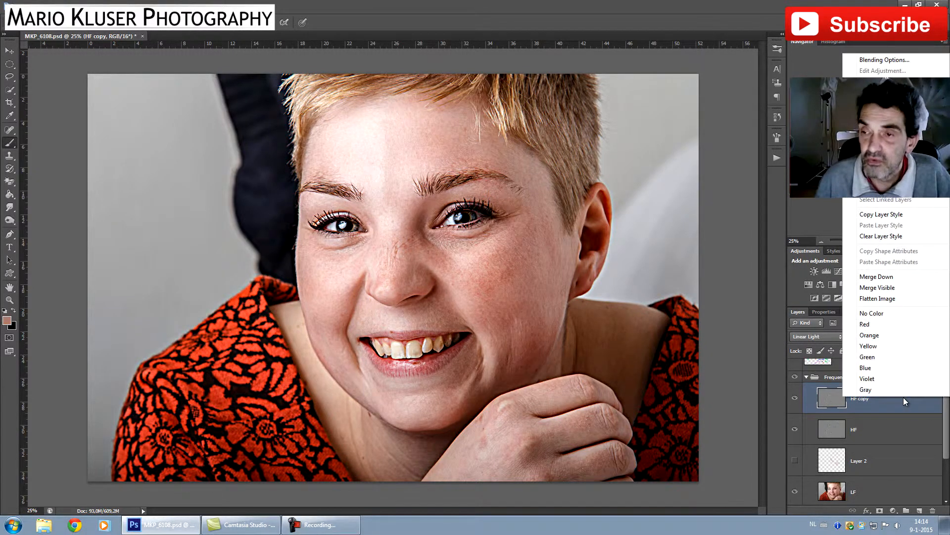
pyautogui.click(886, 177)
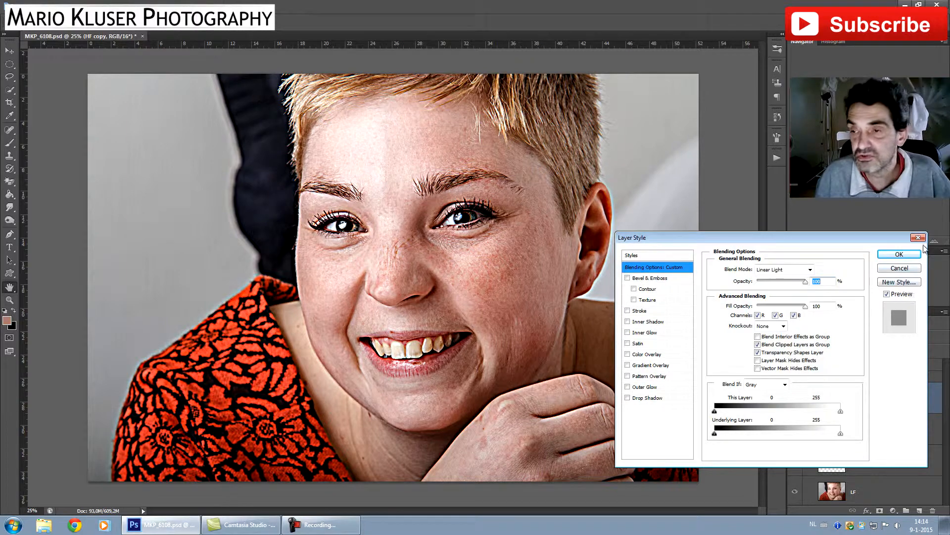
pyautogui.click(918, 238)
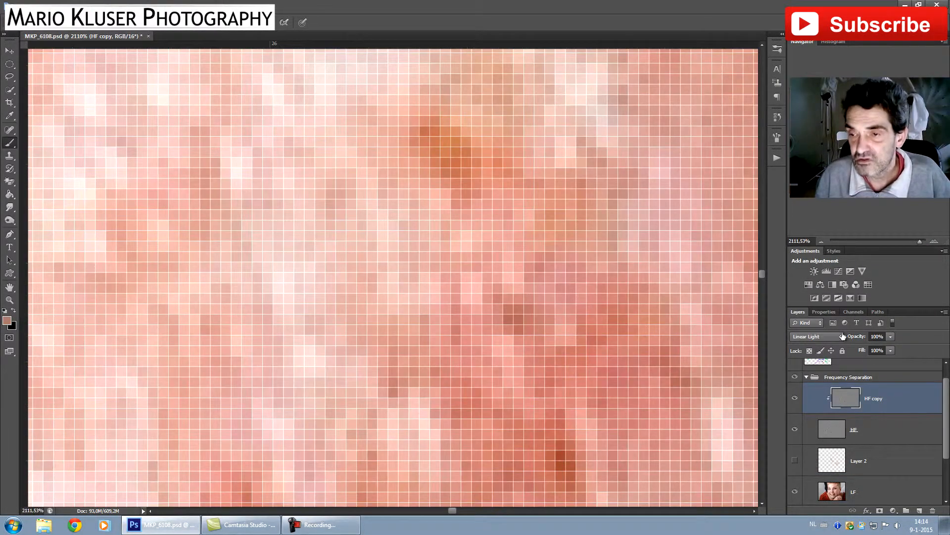
pyautogui.moveTo(854, 240); pyautogui.dragTo(869, 241)
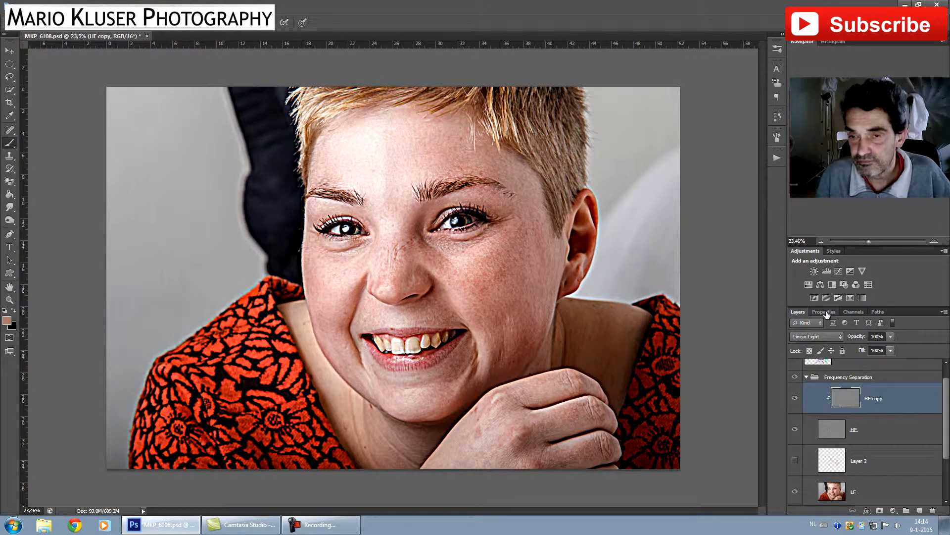
# Set the HF copy layer's blend mode to Normal and compare the image with and without that layer.
pyautogui.click(825, 339)
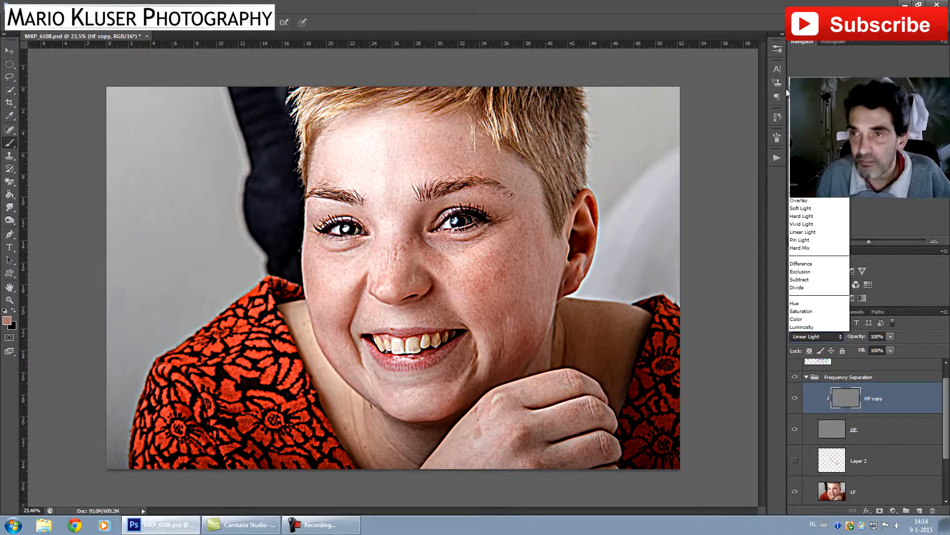
pyautogui.click(807, 80)
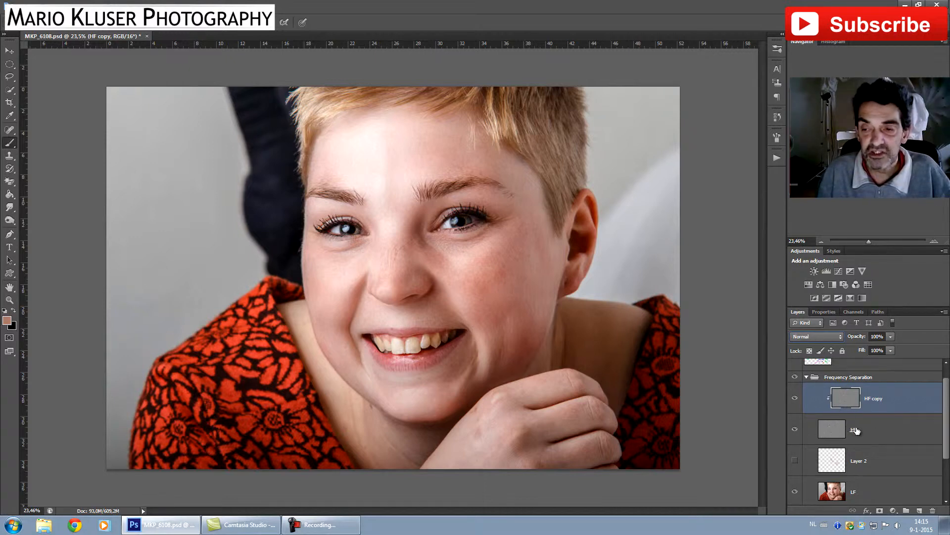
pyautogui.click(821, 241)
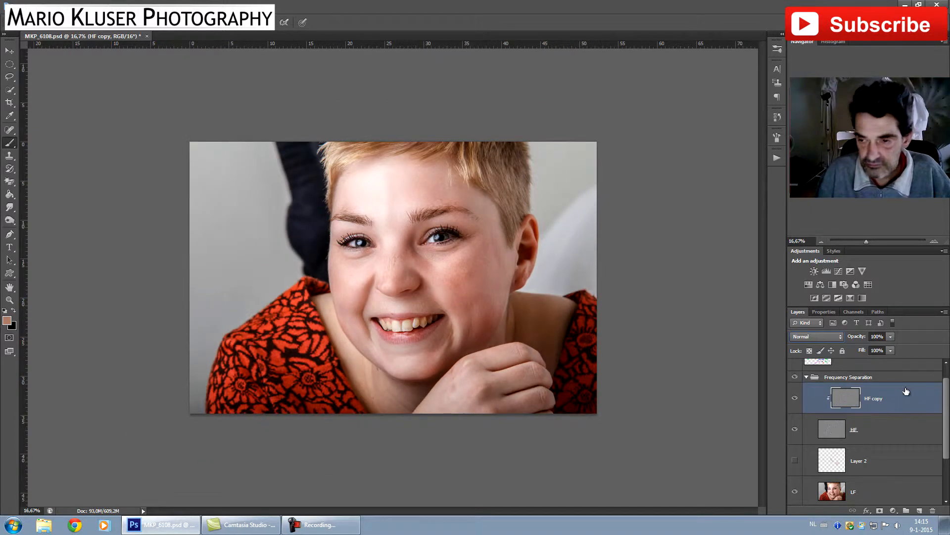
pyautogui.click(795, 398)
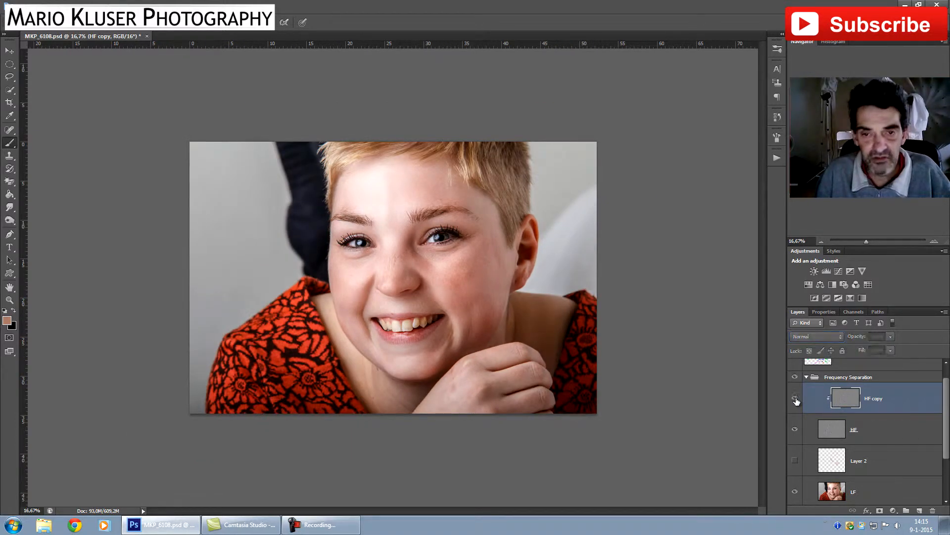
pyautogui.click(795, 399)
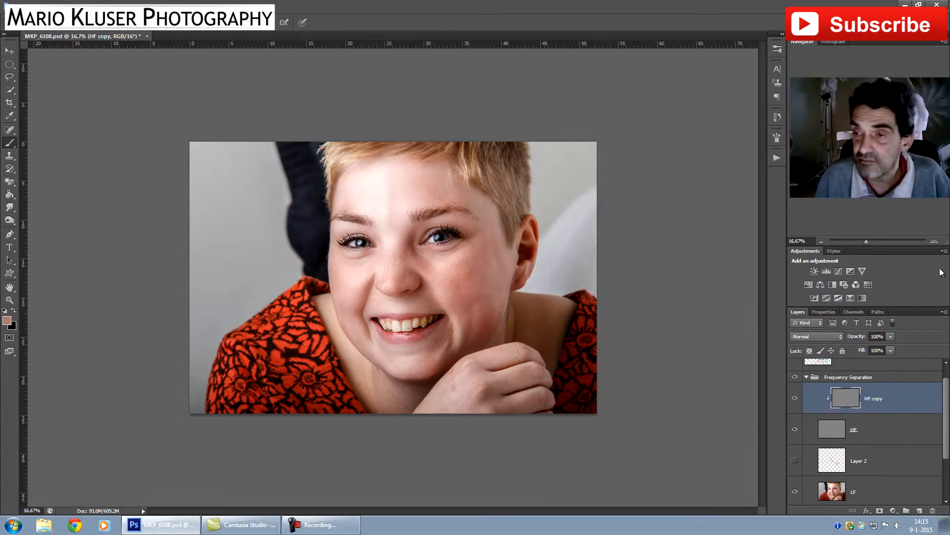
# Clone smooth cheek texture over the skin between the nose and the under-eye area on HF copy, using aligned Clone Stamp sampling from Current Layer.
pyautogui.click(934, 241)
pyautogui.click(934, 241)
pyautogui.click(935, 241)
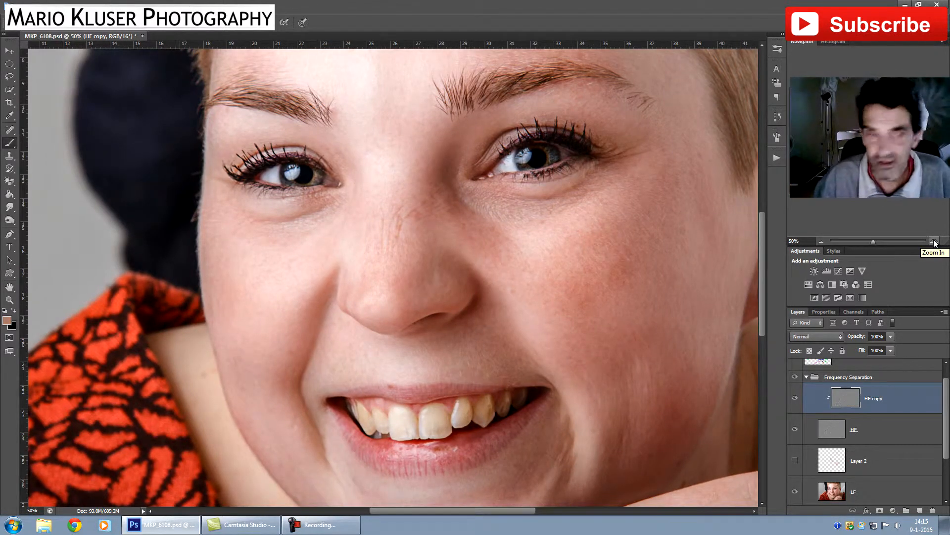
pyautogui.click(10, 156)
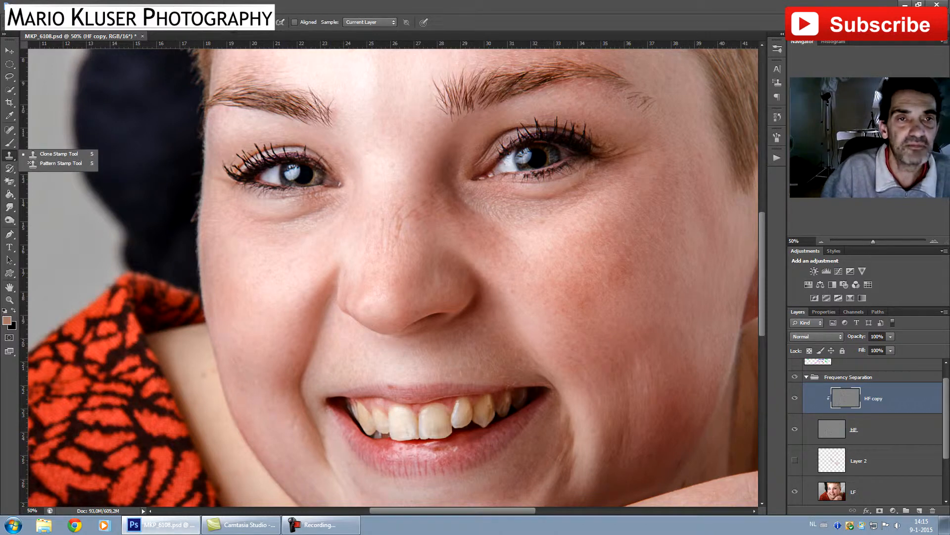
pyautogui.keyDown('alt'); pyautogui.click(574, 199); pyautogui.keyUp('alt')
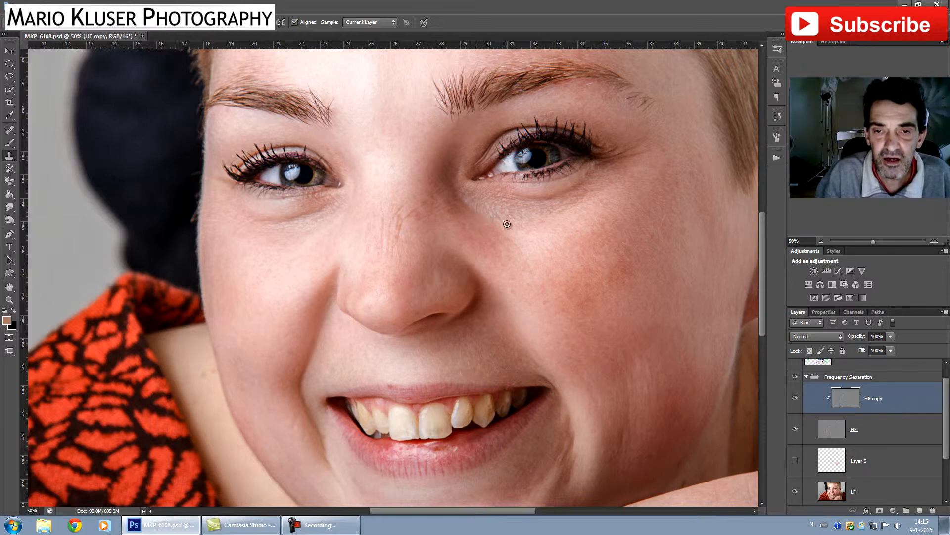
pyautogui.keyDown('alt'); pyautogui.click(522, 237); pyautogui.keyUp('alt')
pyautogui.moveTo(462, 222)
pyautogui.mouseDown()
pyautogui.moveTo(508, 225)
pyautogui.moveTo(472, 222)
pyautogui.moveTo(478, 245)
pyautogui.mouseUp()
pyautogui.keyDown('alt'); pyautogui.click(539, 236); pyautogui.keyUp('alt')
pyautogui.keyDown('alt'); pyautogui.click(521, 240); pyautogui.keyUp('alt')
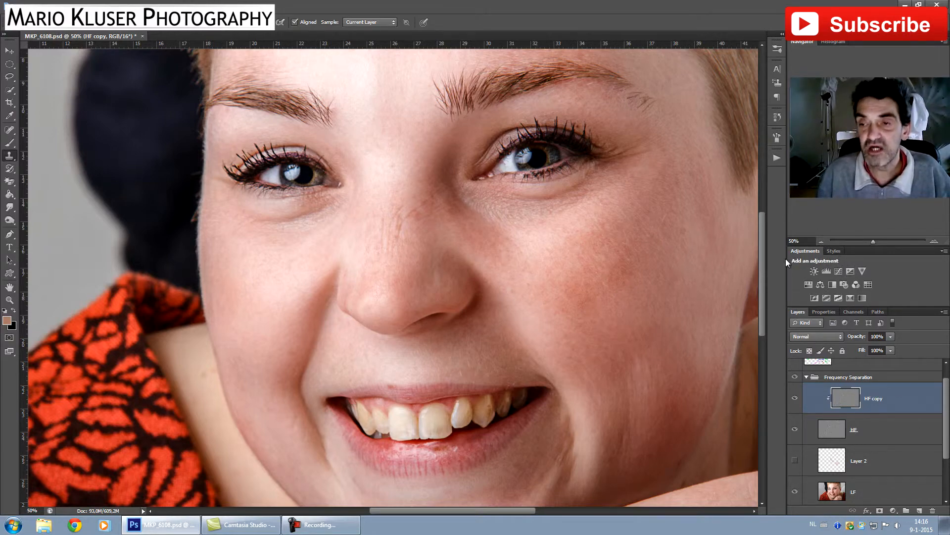
pyautogui.click(821, 241)
pyautogui.click(821, 240)
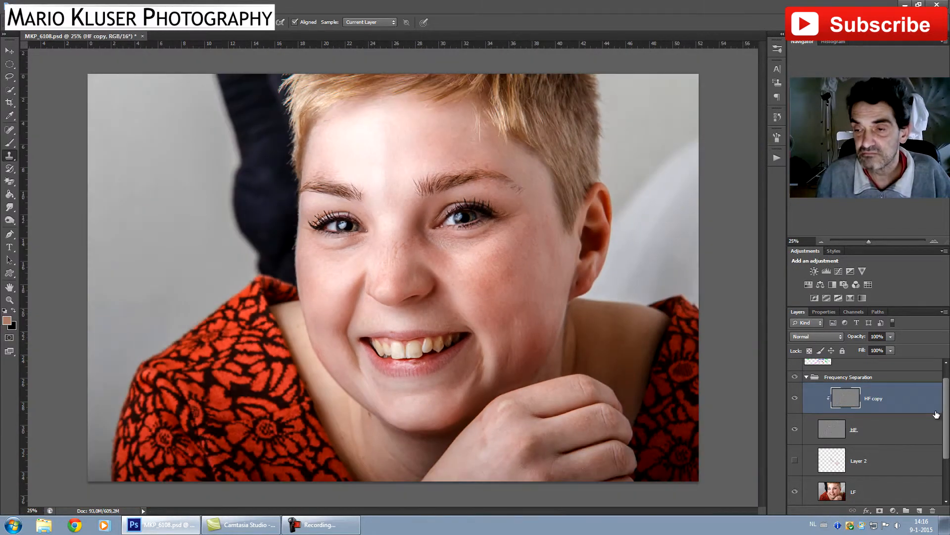